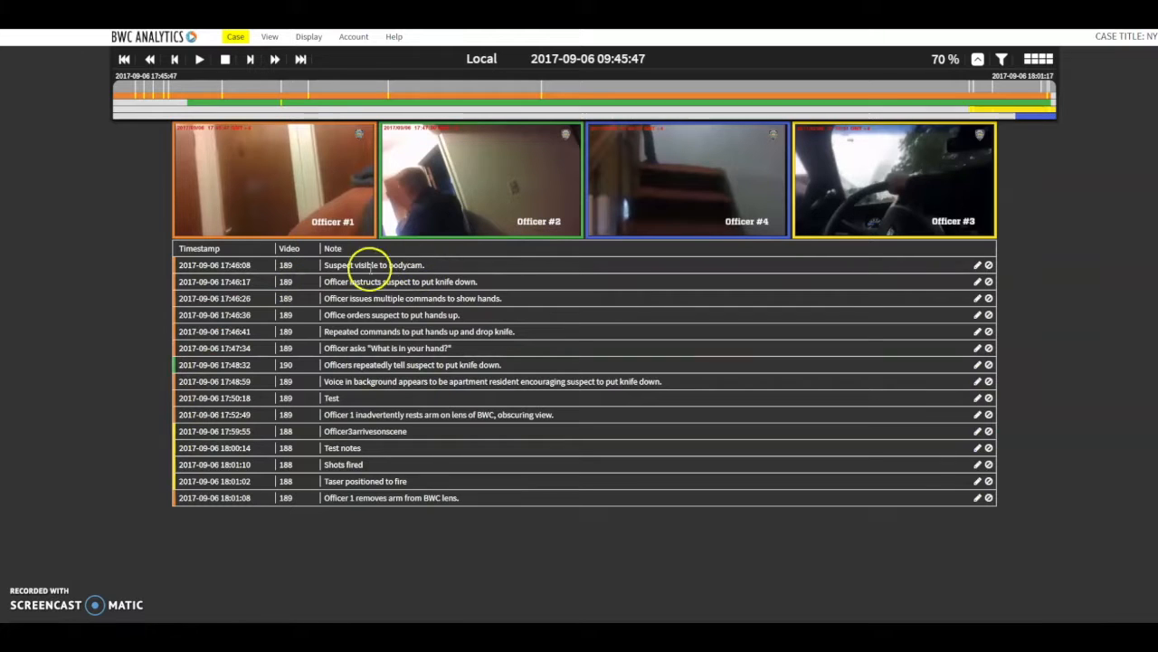
Step: Jump to the 17:48:32 note about officers telling the suspect to put the knife down, and play that section briefly
mouse_move(228, 237)
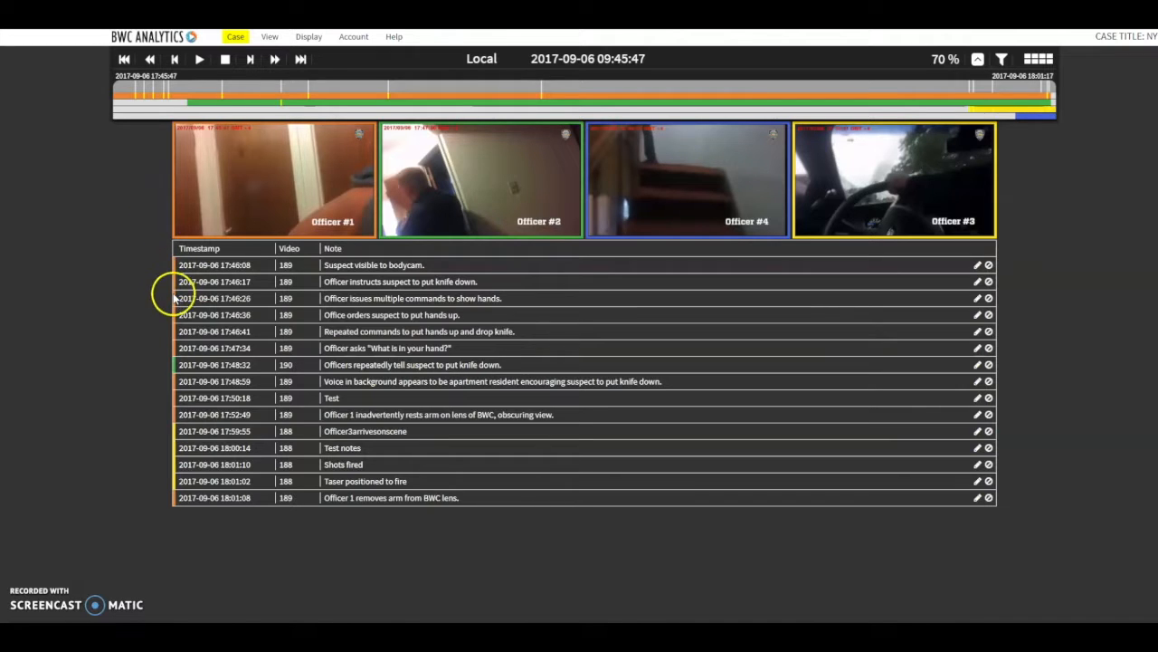
left_click(190, 363)
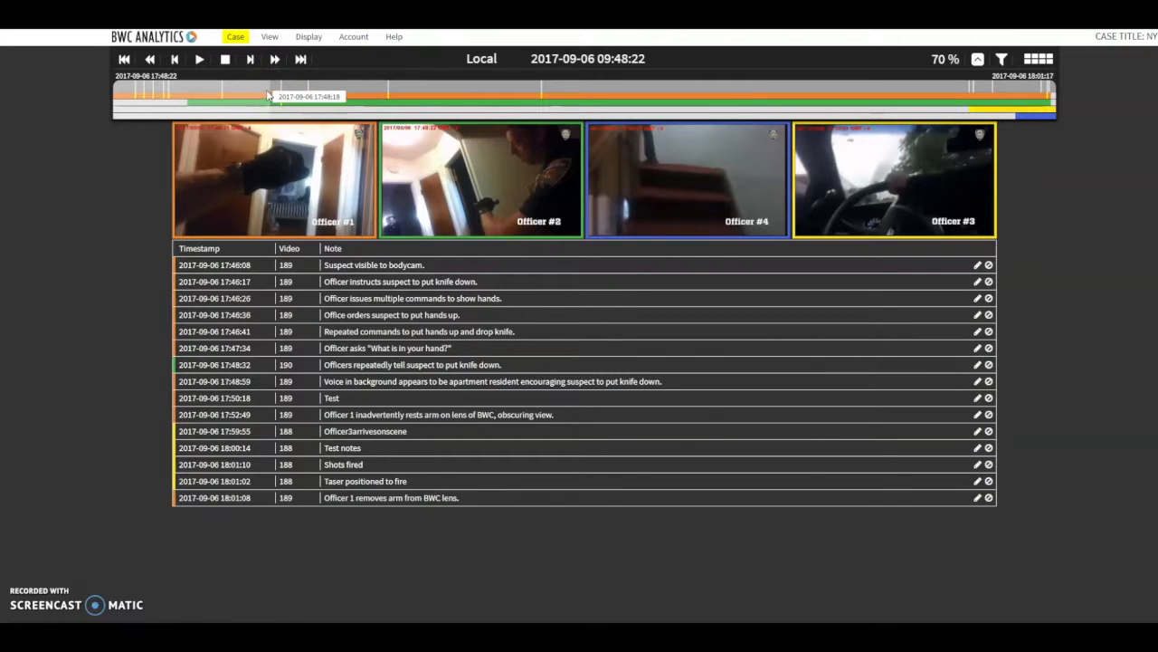
left_click(201, 61)
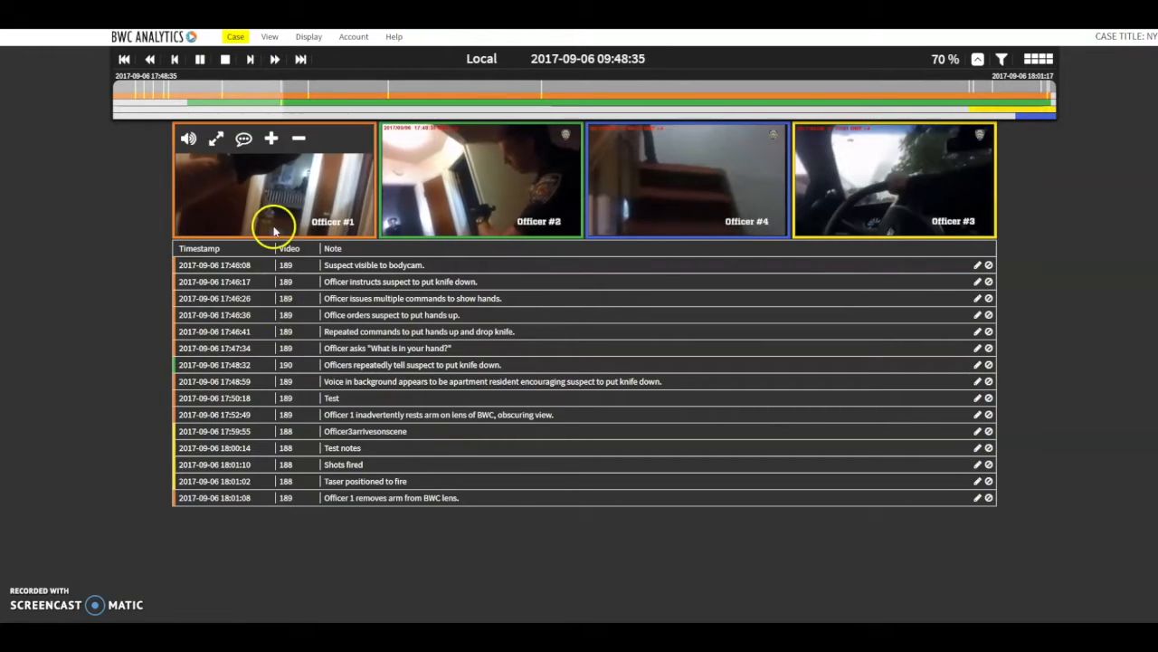
left_click(199, 59)
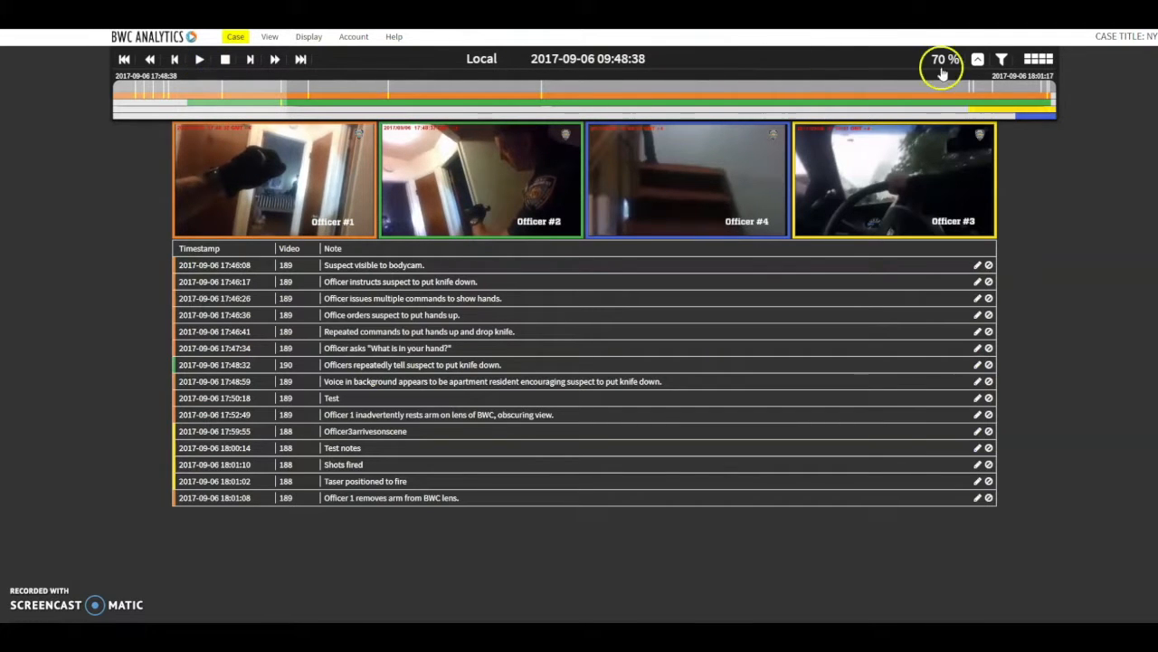
Step: Arrange the videos two across, and reset playback to the start after jumping to 17:47:52 on the timeline
mouse_move(1024, 61)
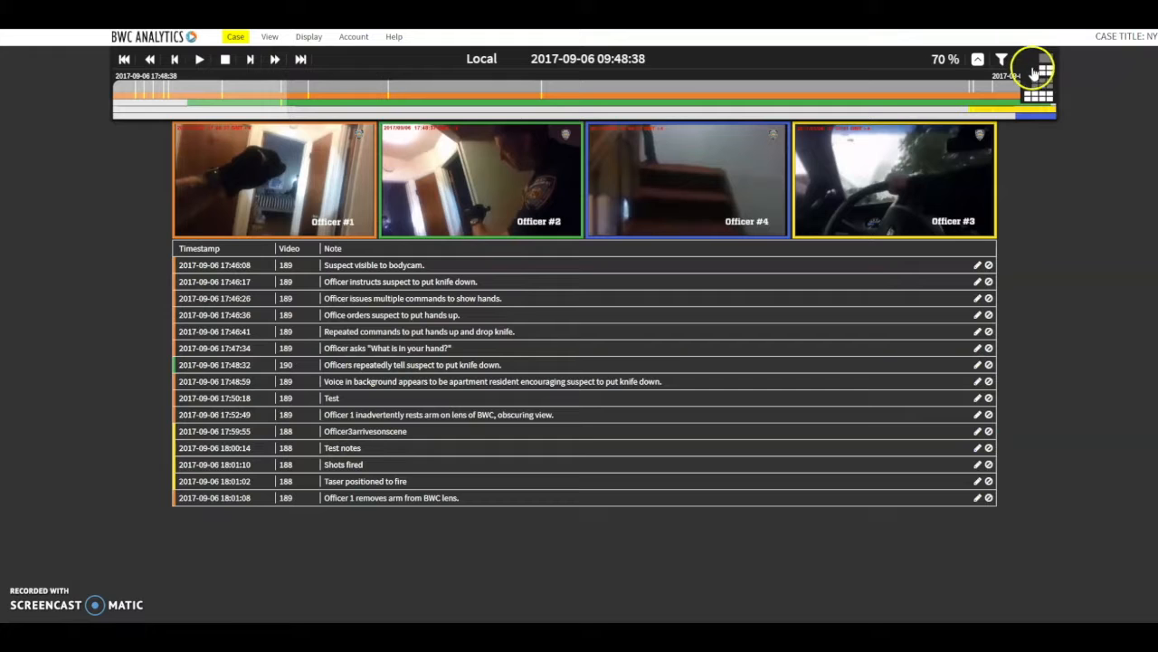
left_click(1040, 74)
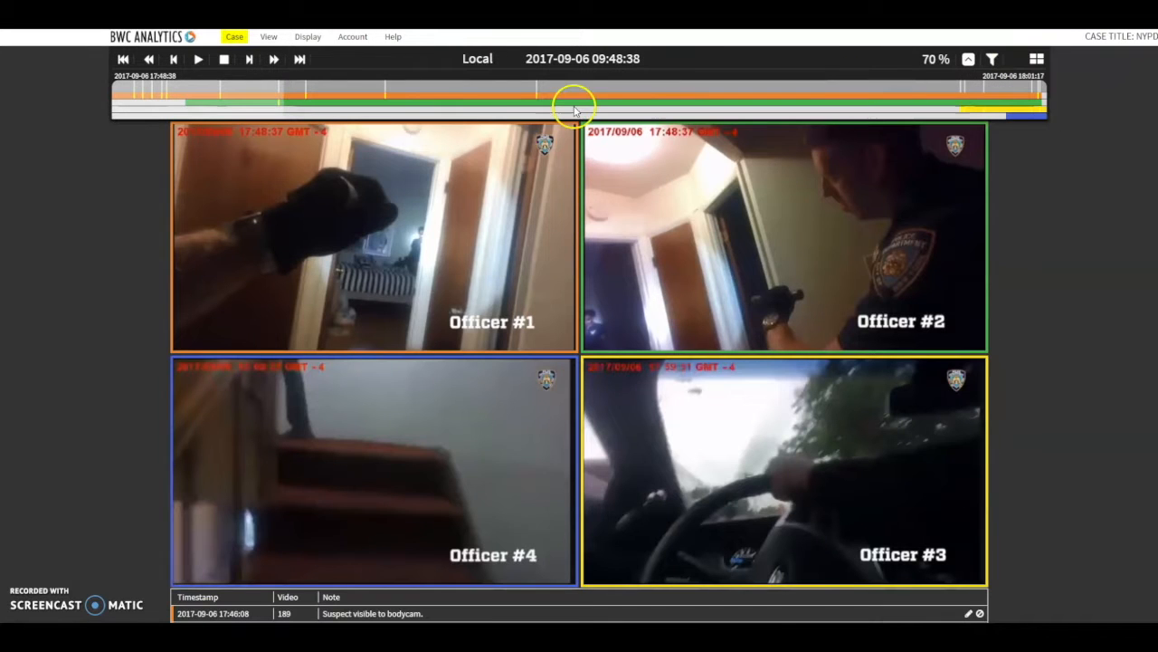
left_click(238, 94)
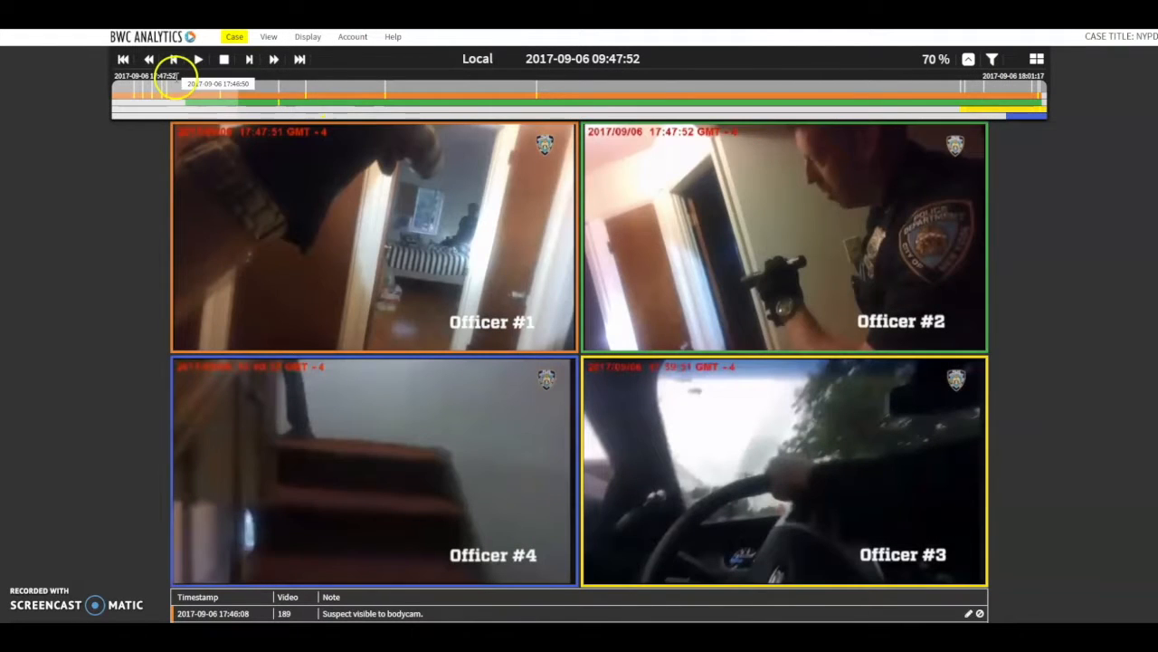
left_click(223, 60)
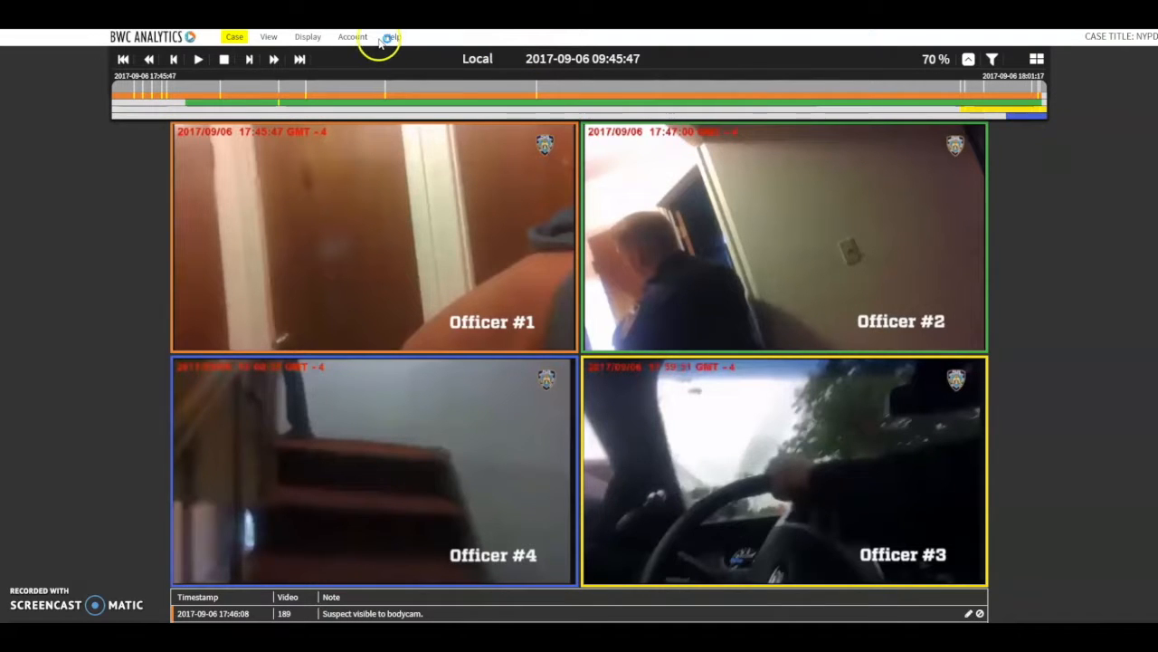
Step: Toggle the annotations display off and back on, and enable Annotations Fly-In
left_click(316, 40)
mouse_move(316, 113)
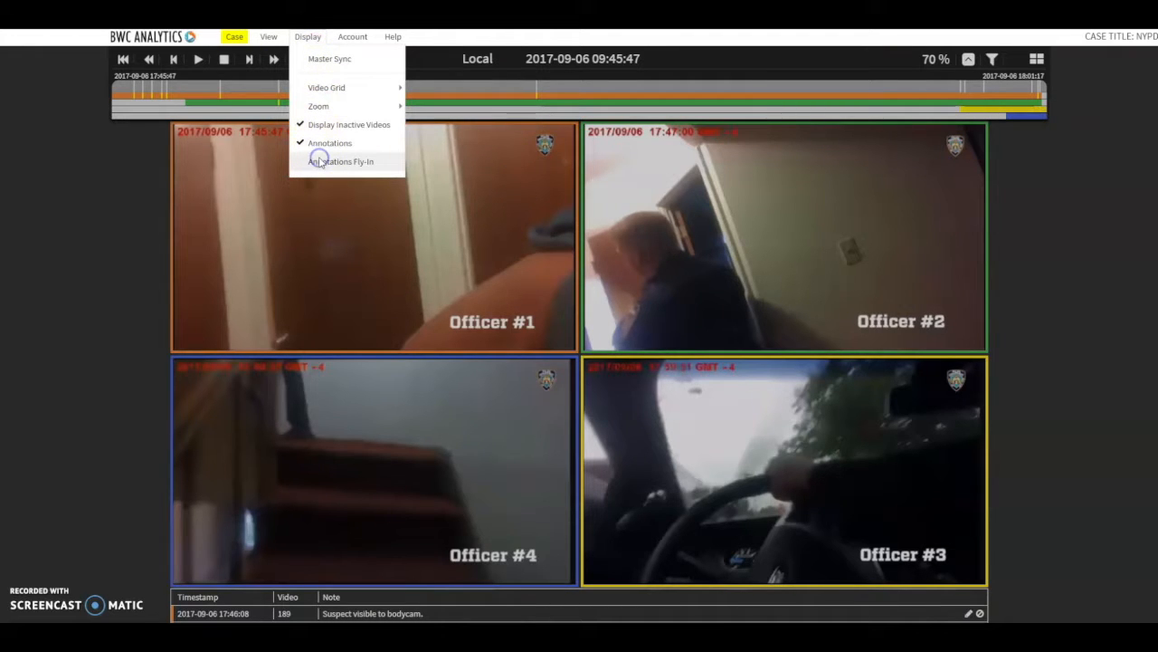
left_click(322, 146)
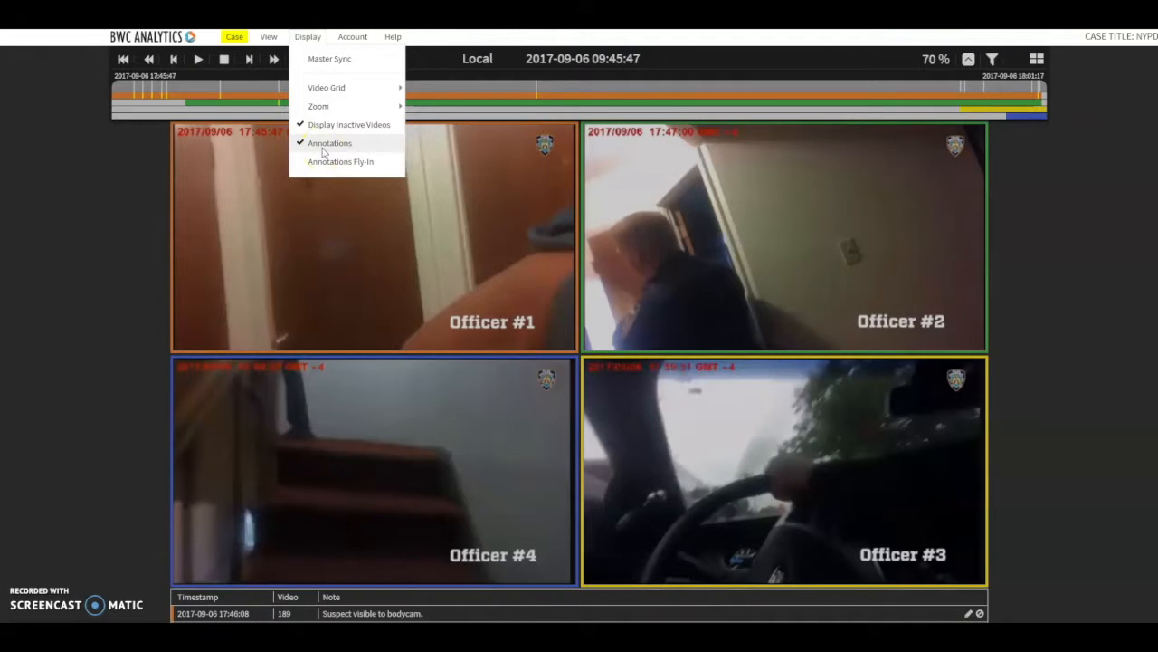
left_click(323, 146)
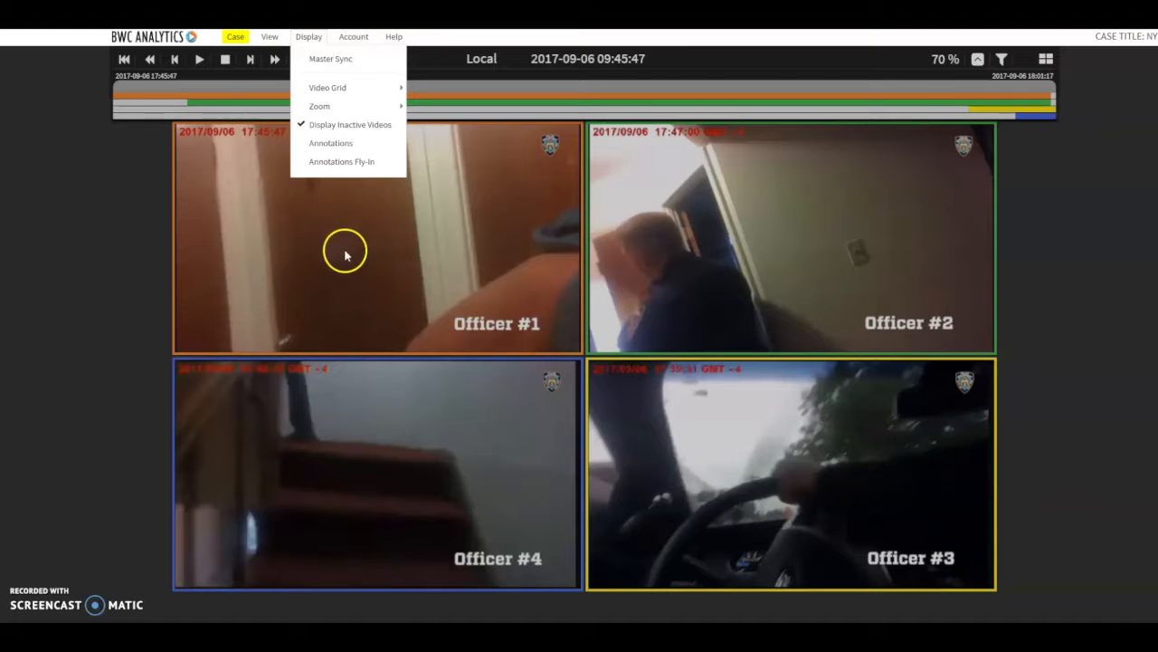
left_click(341, 144)
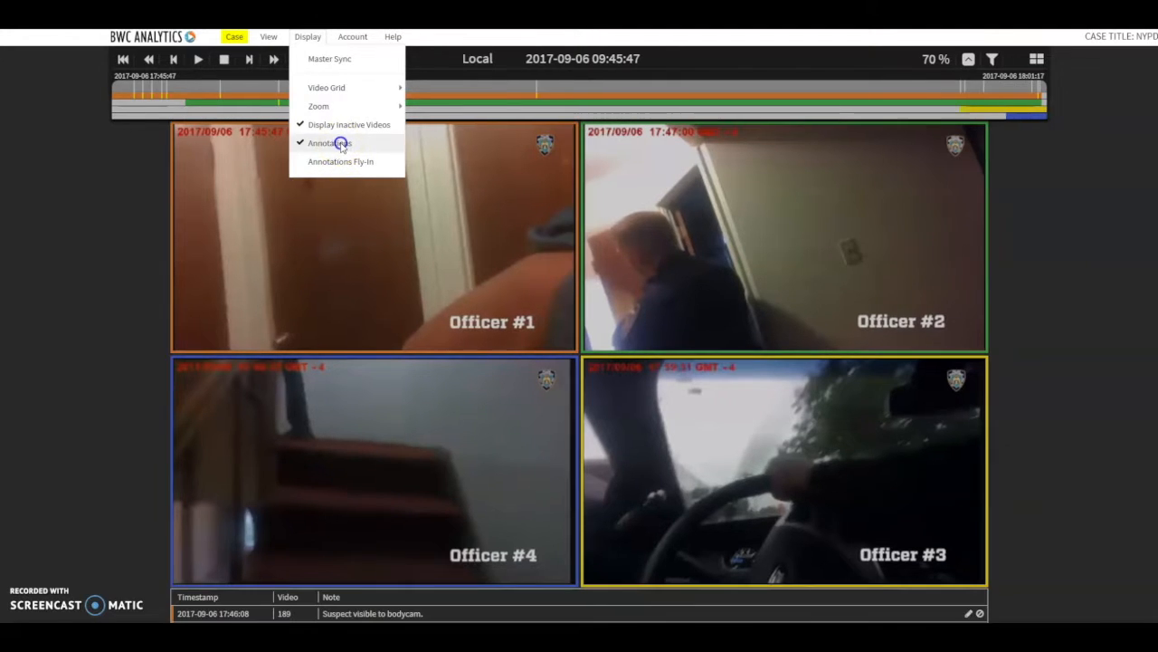
left_click(340, 163)
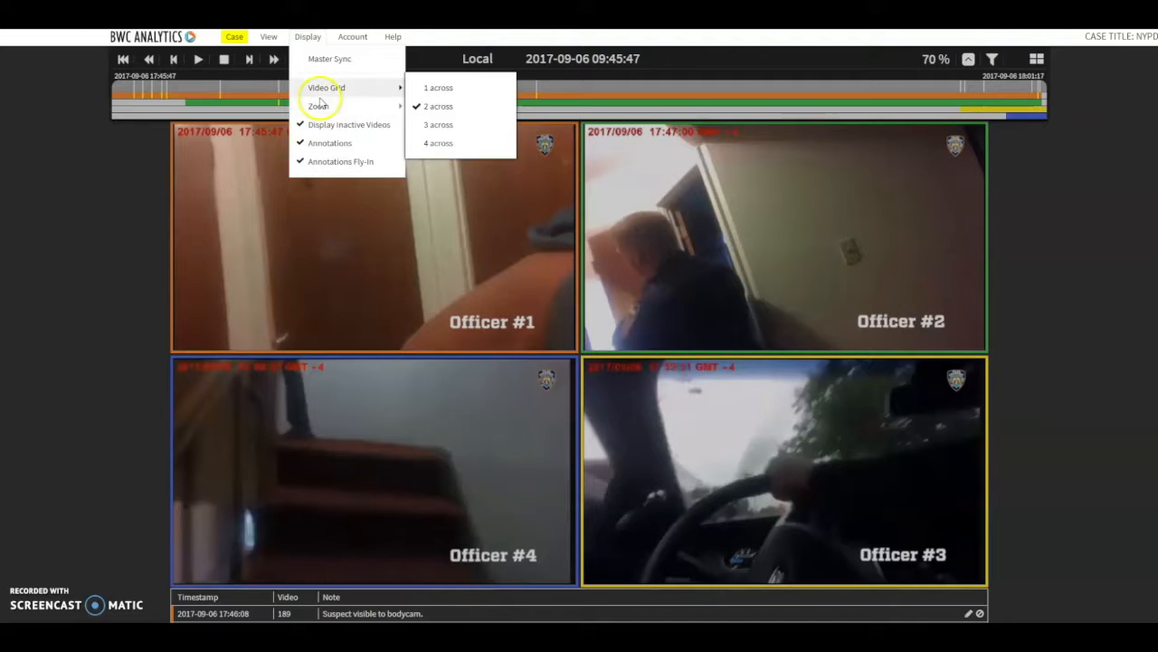
left_click(271, 41)
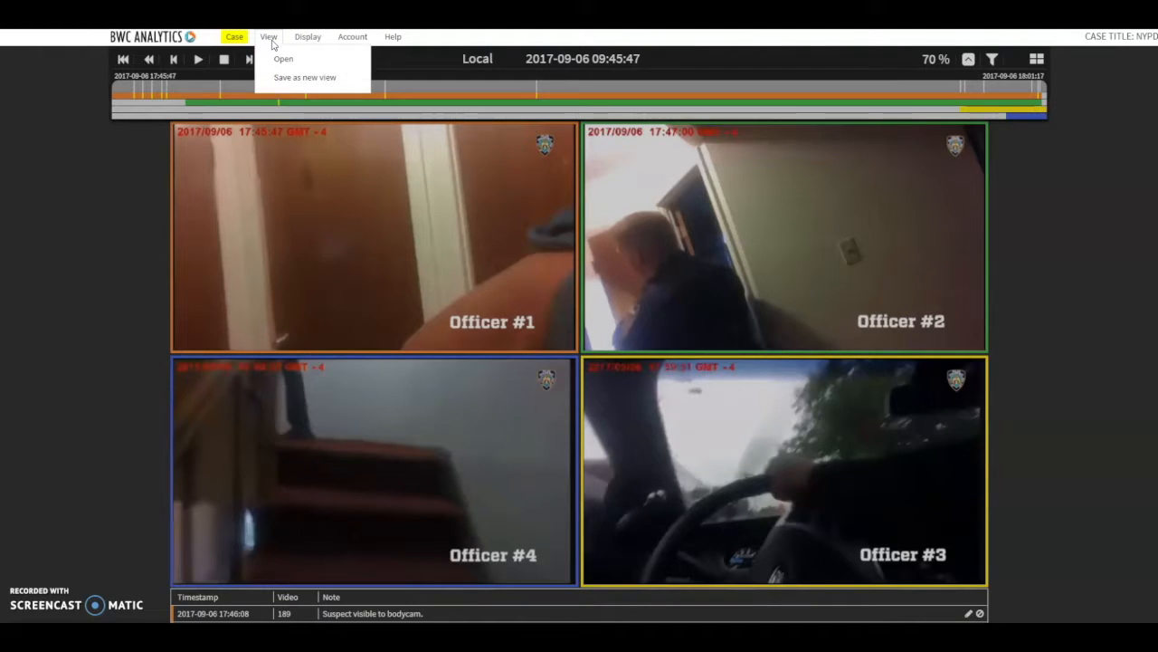
left_click(278, 79)
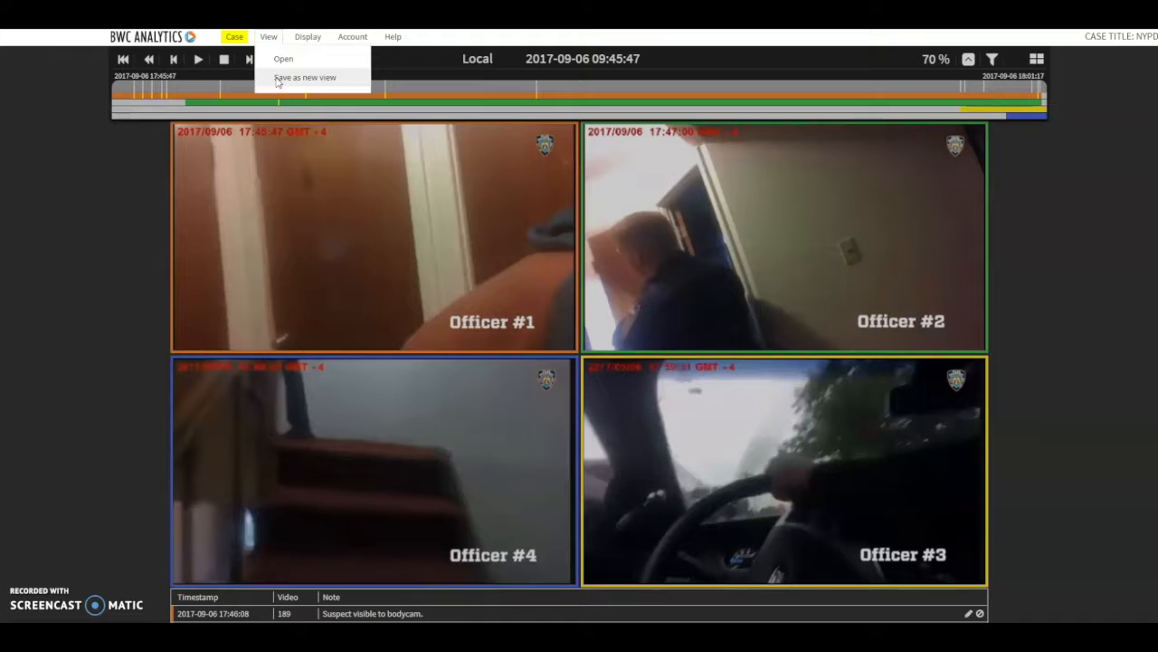
left_click(458, 72)
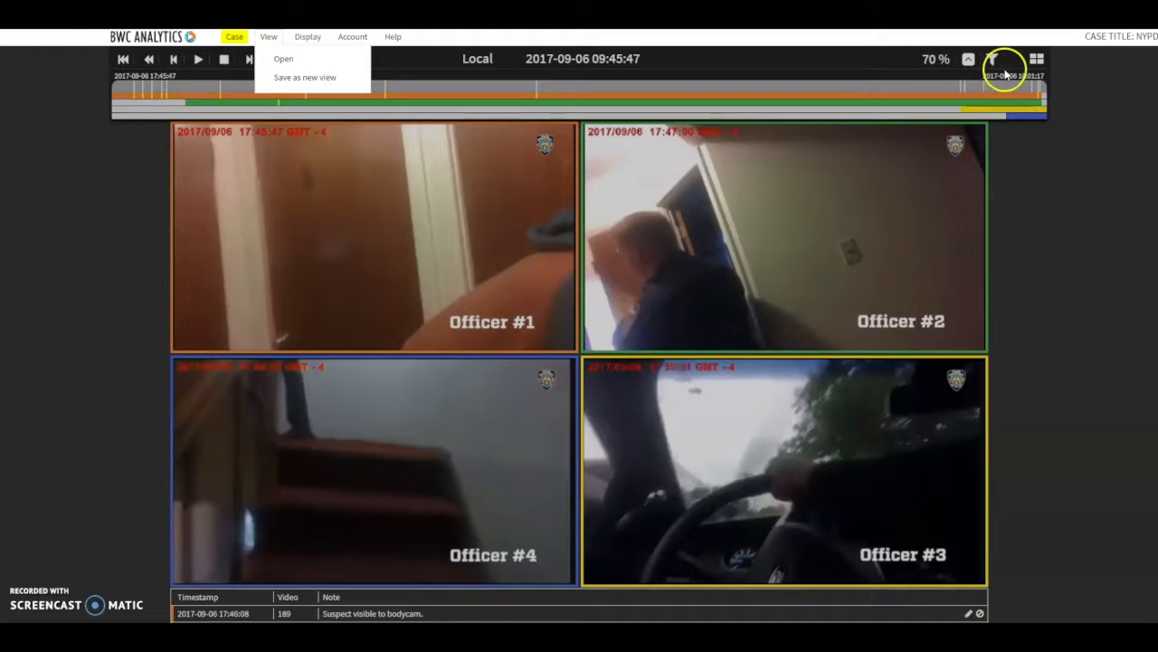
Step: Filter the case timeline to only the Officer #3 and Officer #4 videos
left_click(1002, 109)
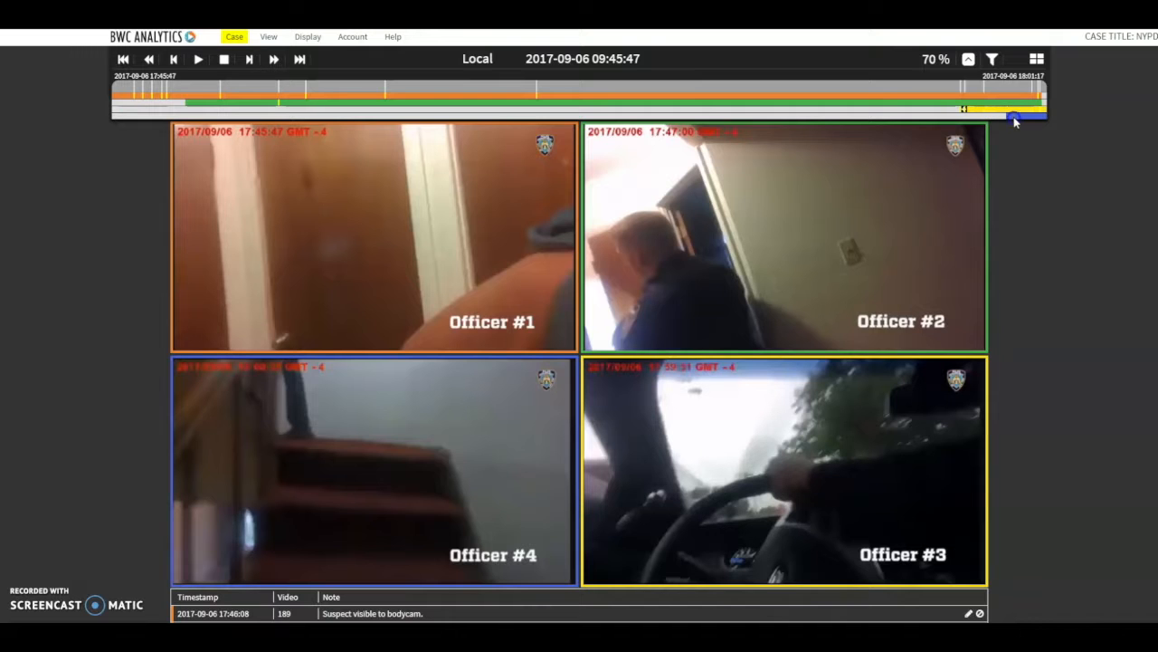
left_click(992, 60)
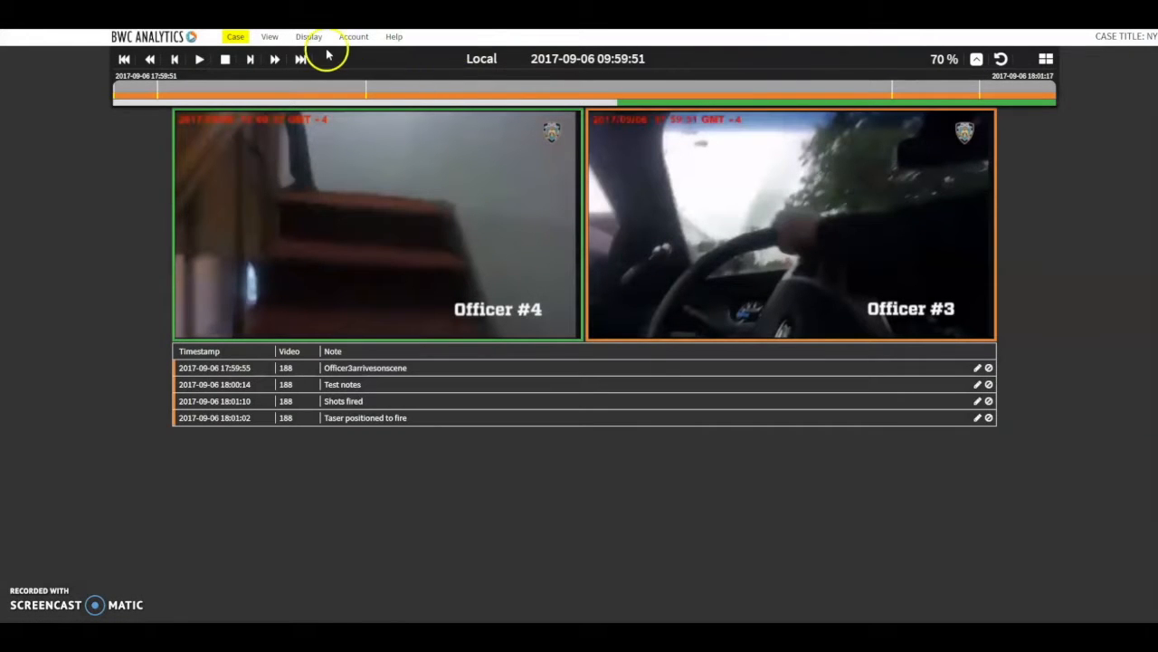
Step: Save the filtered timeline as a new locked view named Test, and stay on the timeline
left_click(278, 38)
left_click(280, 80)
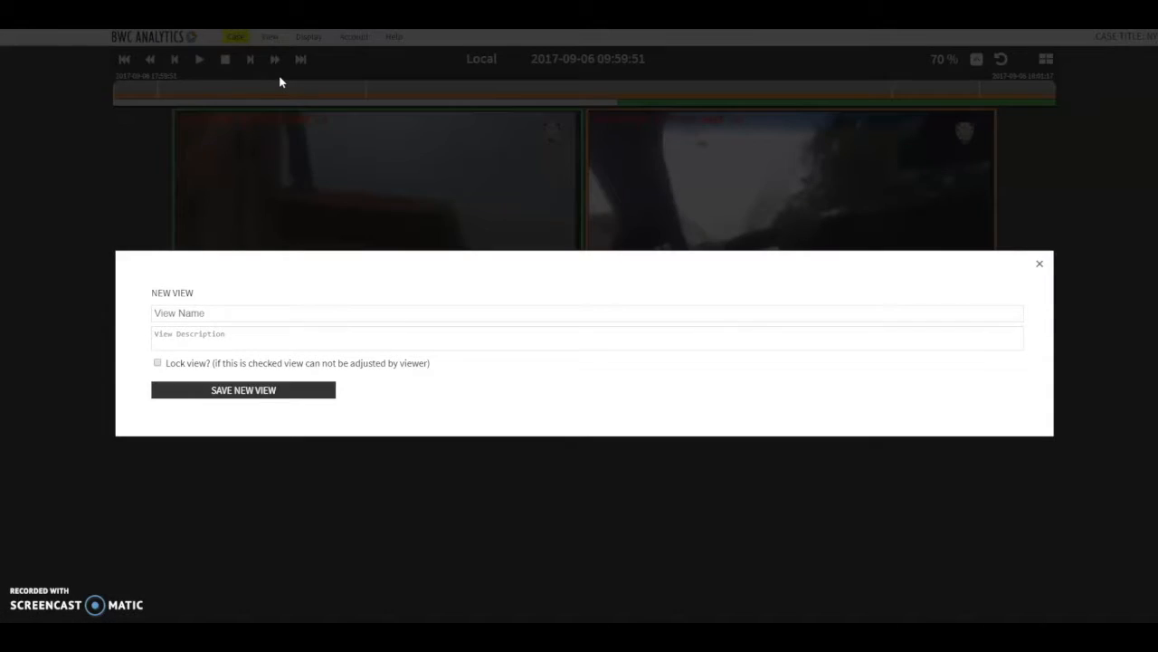
left_click(215, 310)
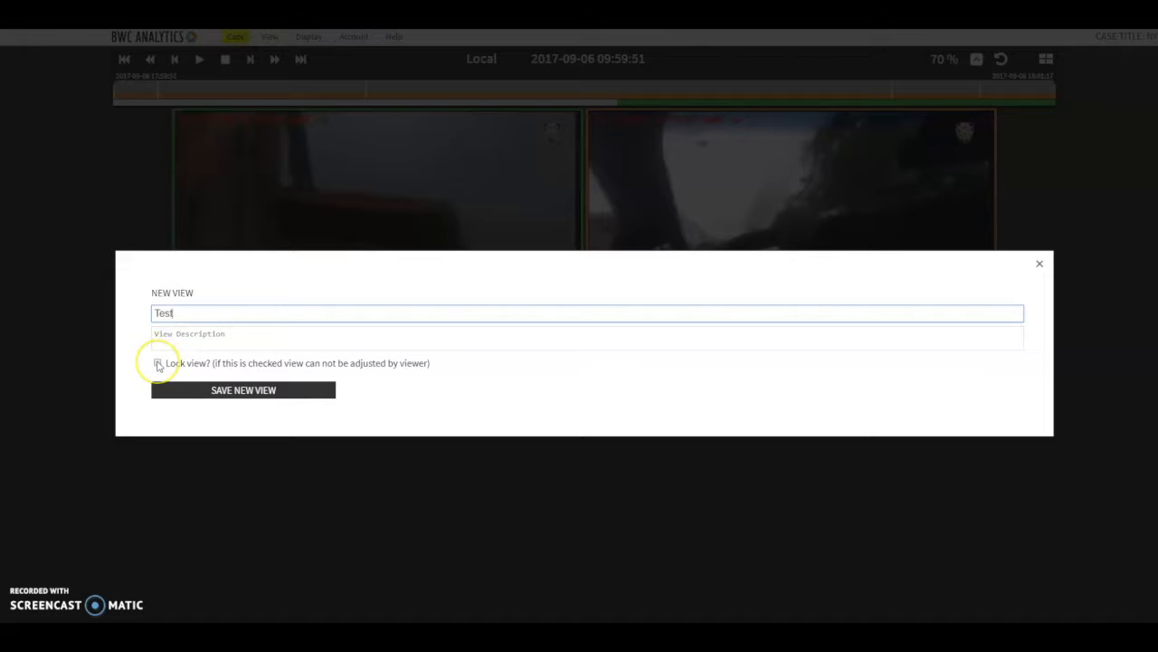
left_click(159, 364)
left_click(215, 390)
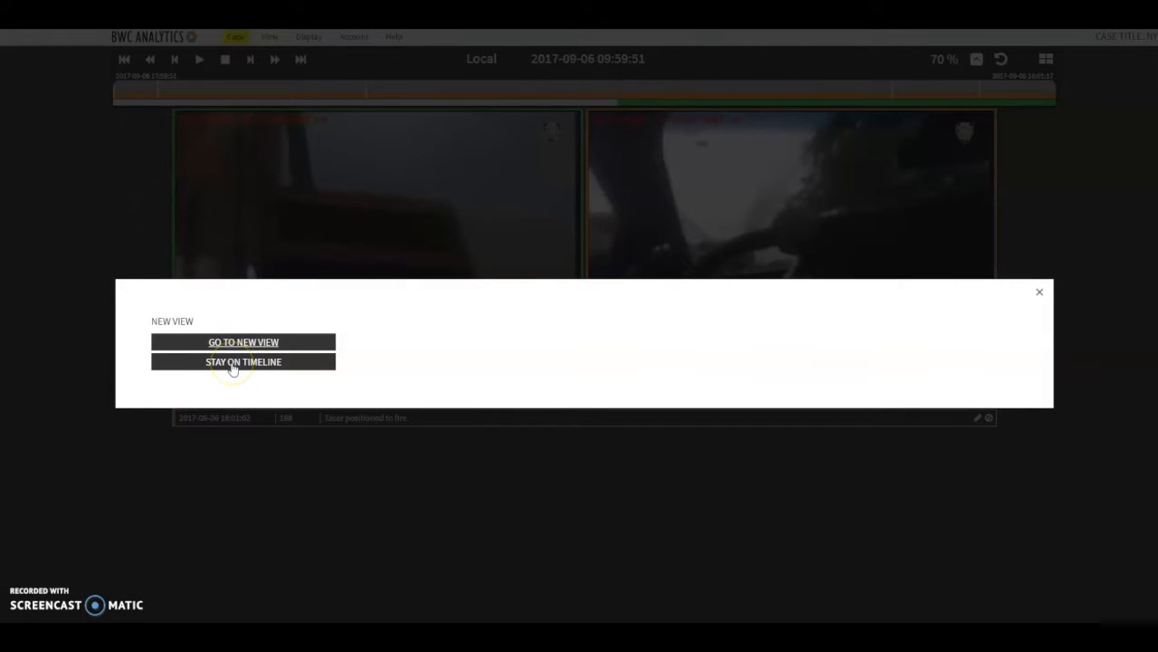
left_click(232, 364)
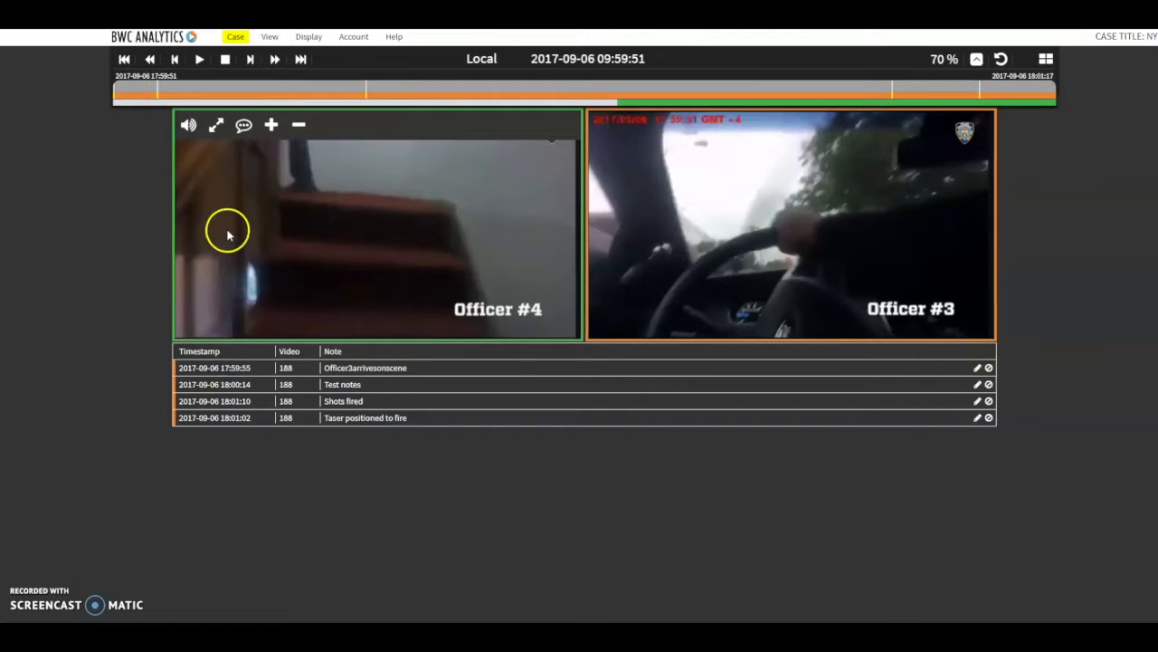
Step: Open the saved view Test from the current case's views
left_click(270, 37)
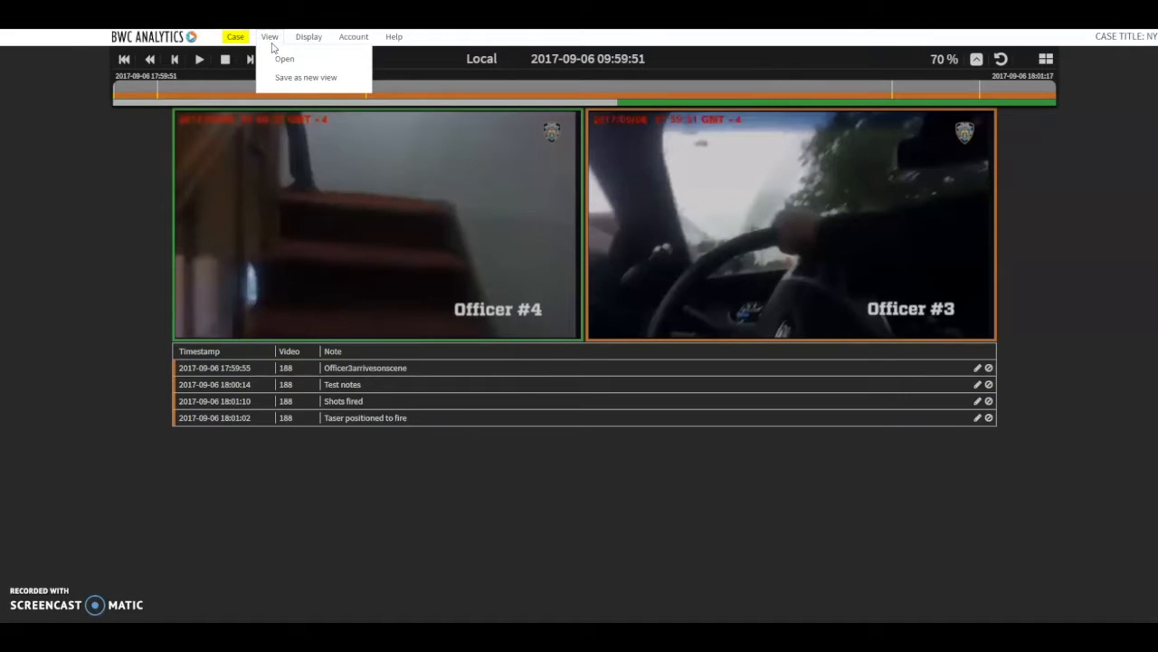
left_click(282, 63)
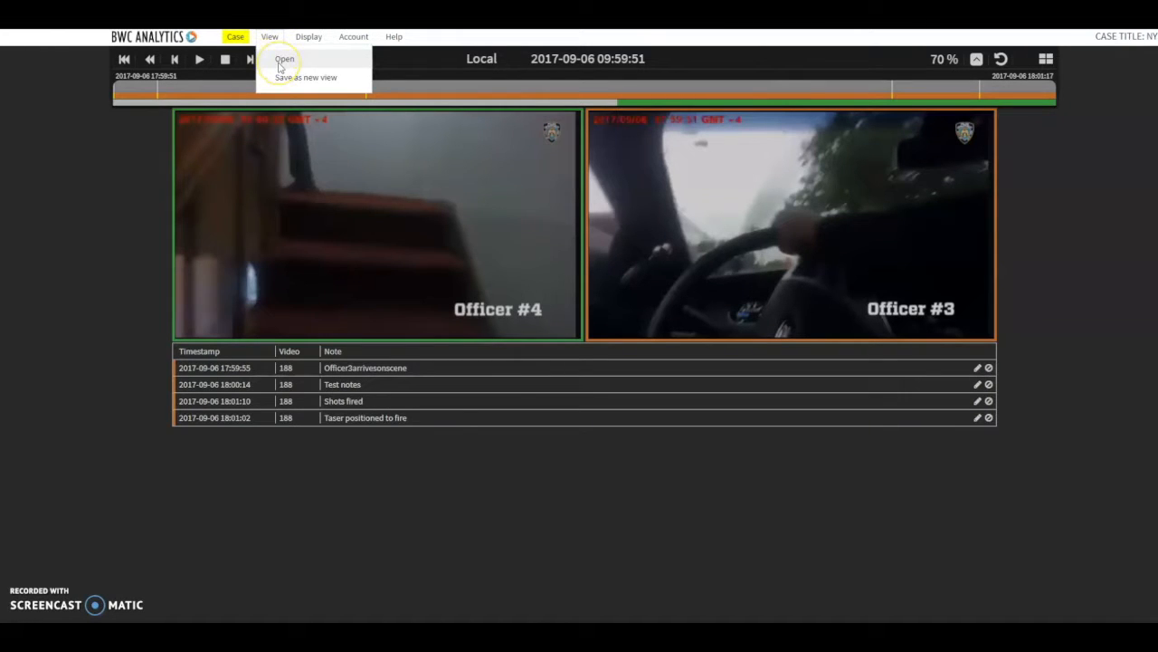
left_click(280, 63)
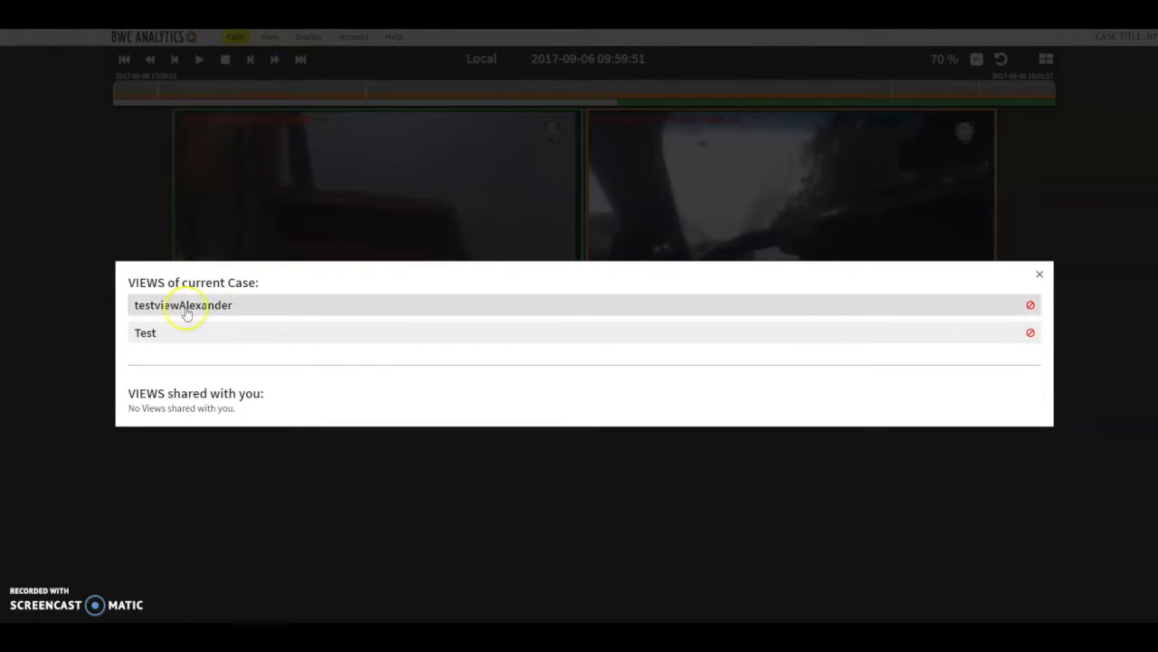
left_click(147, 333)
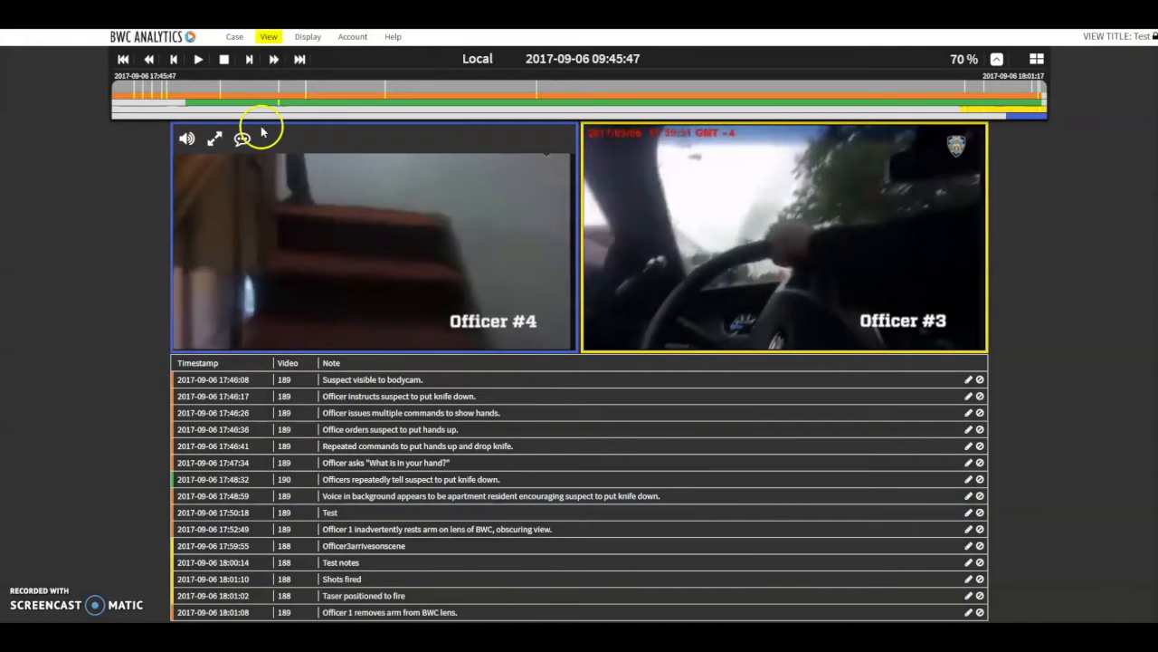
Step: Examine the sharing form of the Test view and close it without sharing
left_click(269, 38)
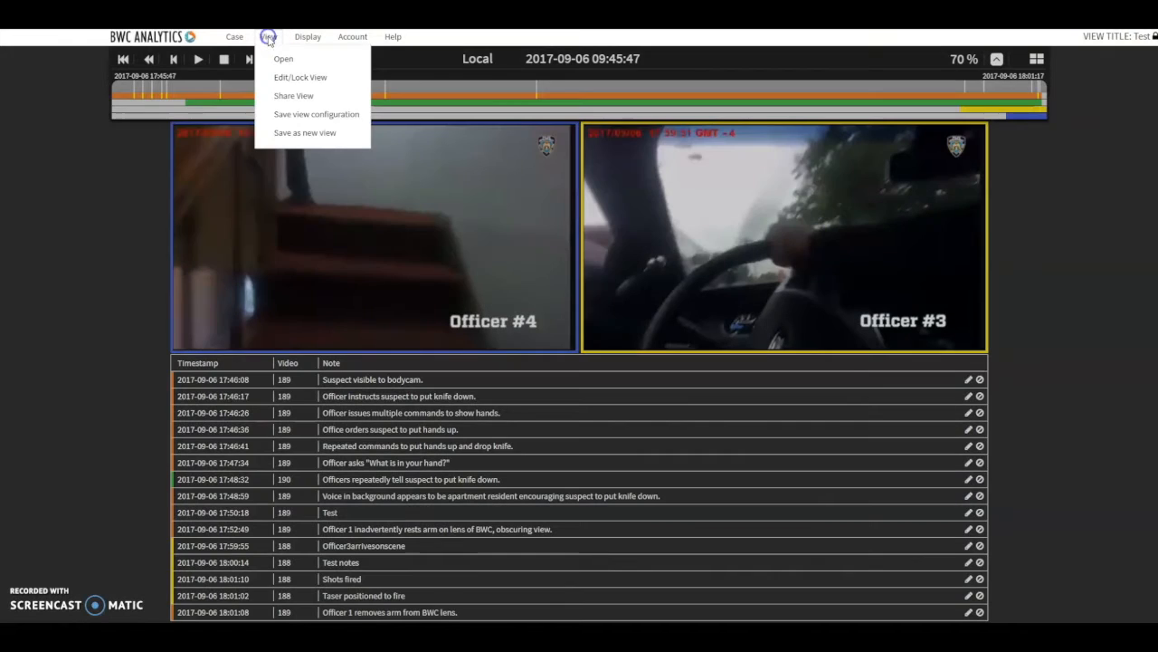
left_click(293, 96)
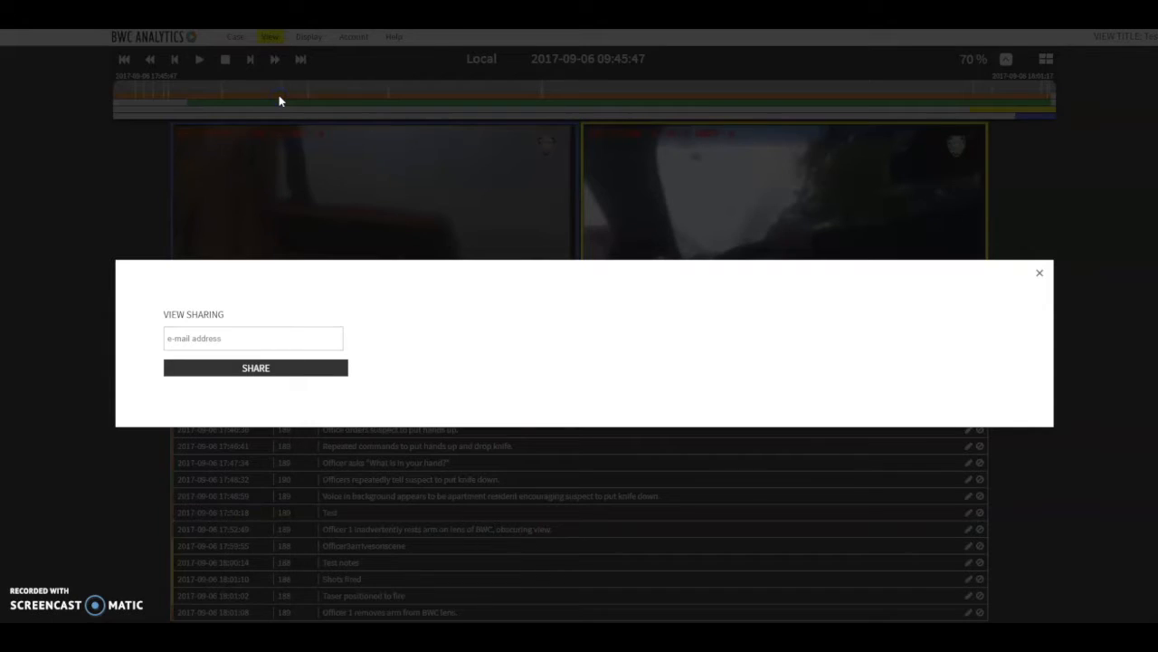
left_click(279, 100)
left_click(226, 299)
left_click(227, 364)
left_click(1039, 273)
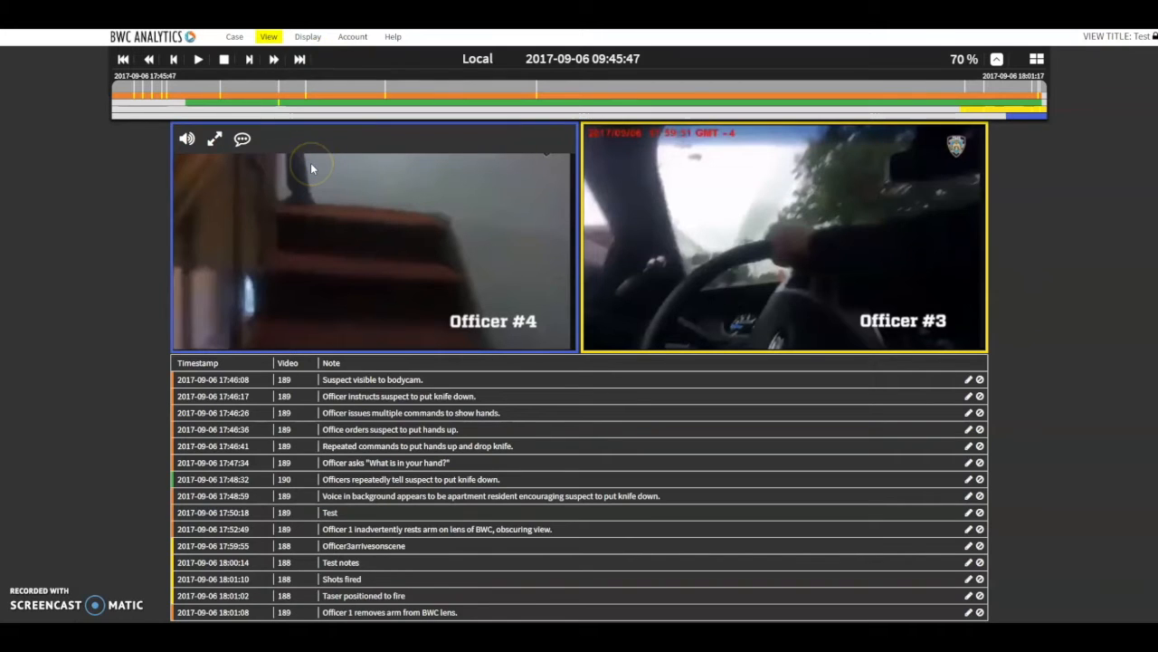
Step: Return from the Test view to the full case with all four officer videos
left_click(234, 37)
left_click(247, 81)
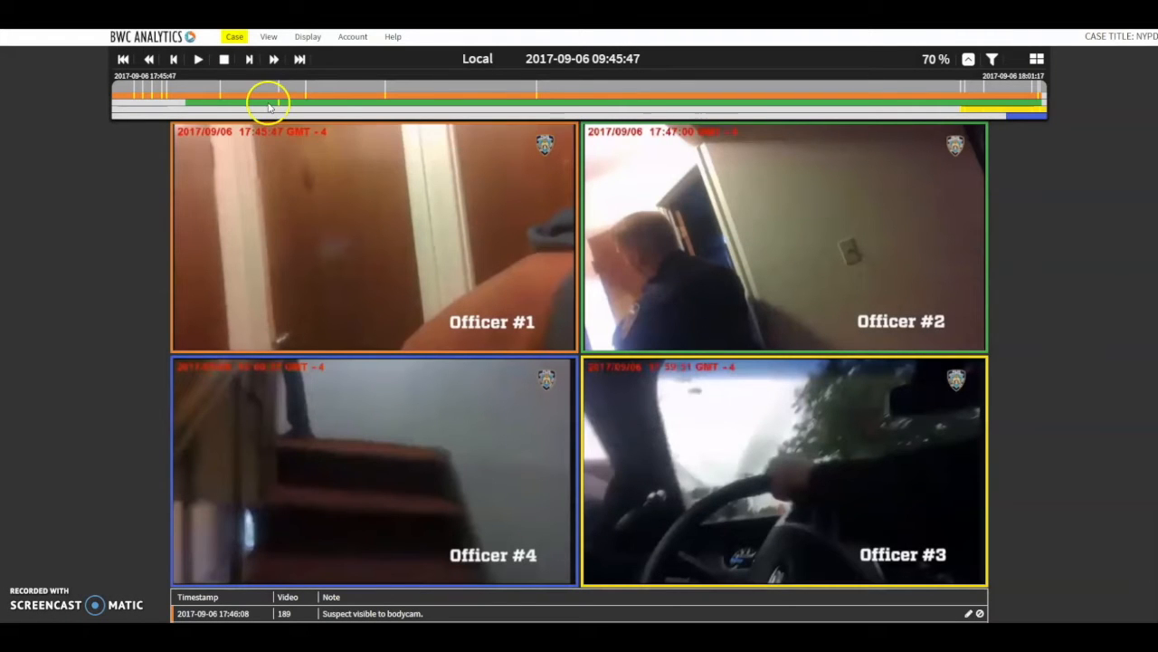
Step: Switch the Officer #1 video's sound back on, and view that video full screen before returning to the grid
mouse_move(241, 135)
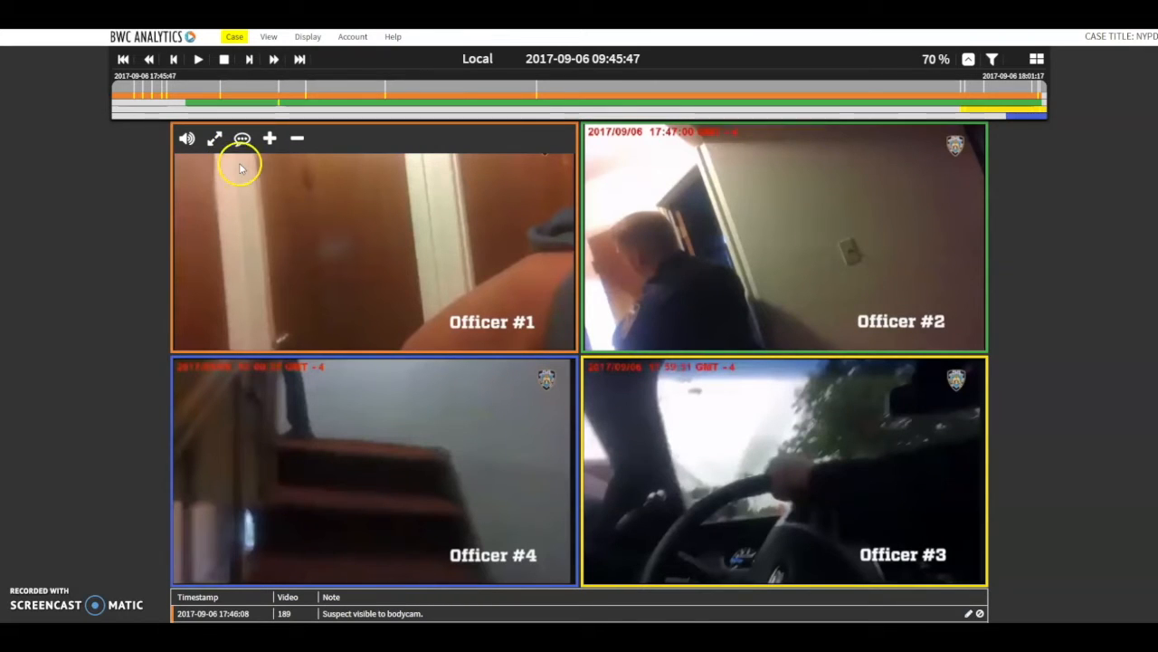
mouse_move(628, 197)
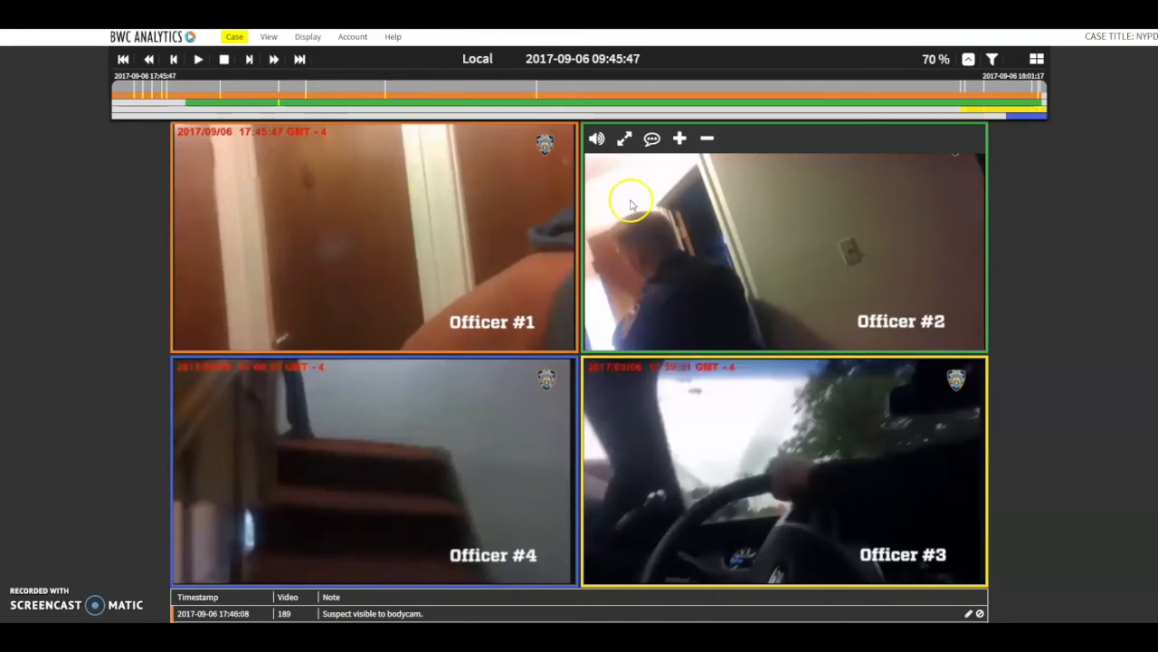
mouse_move(551, 201)
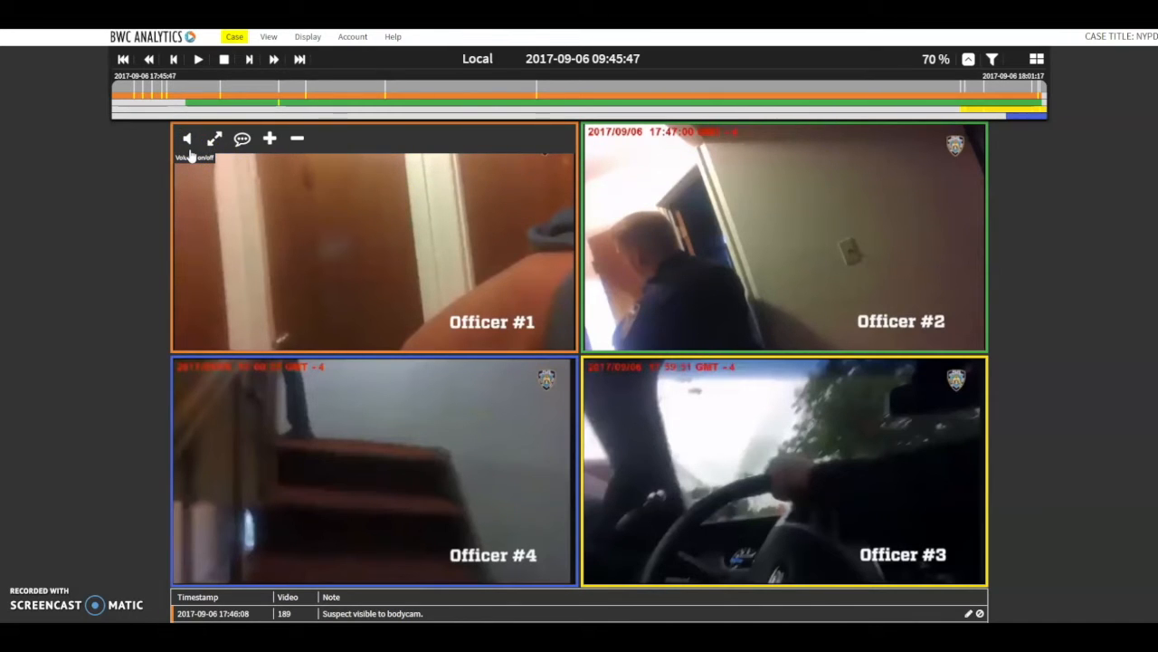
left_click(187, 139)
left_click(214, 141)
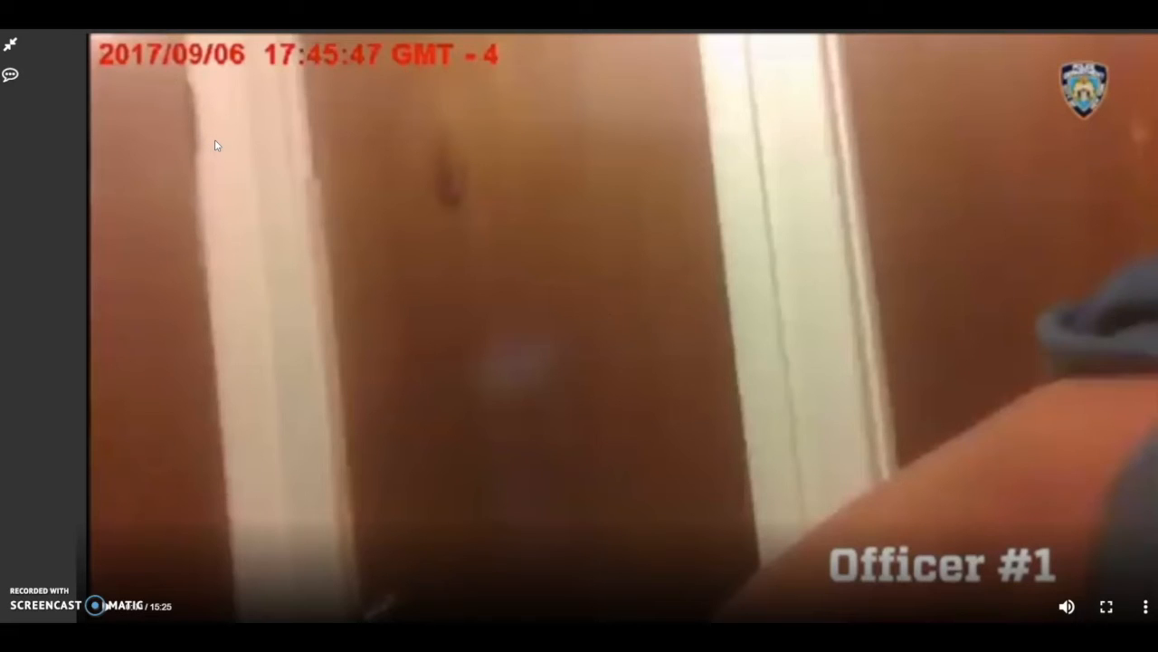
left_click(14, 46)
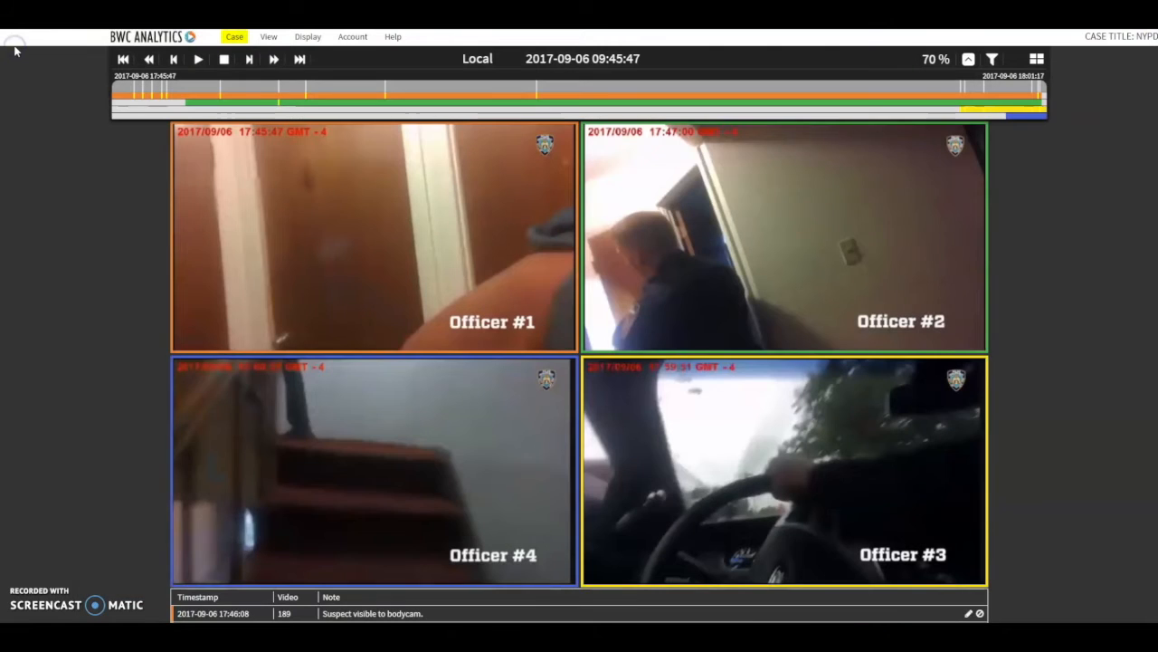
Step: Open the note form for the Officer #1 video and close it without saving a note
mouse_move(242, 150)
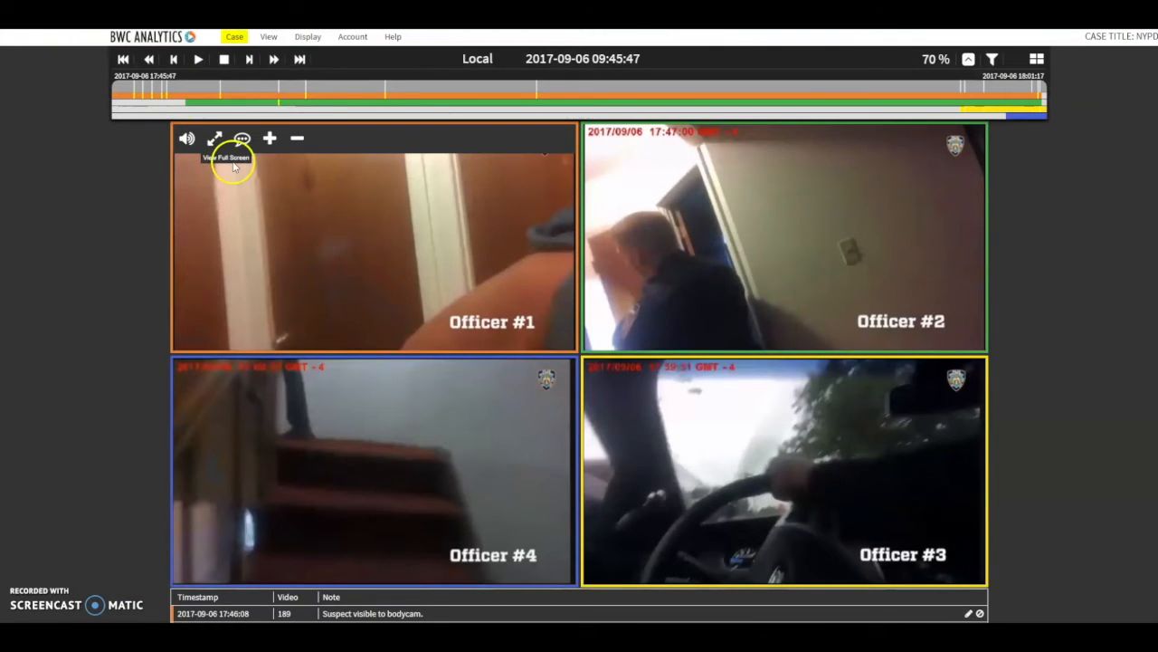
left_click(242, 140)
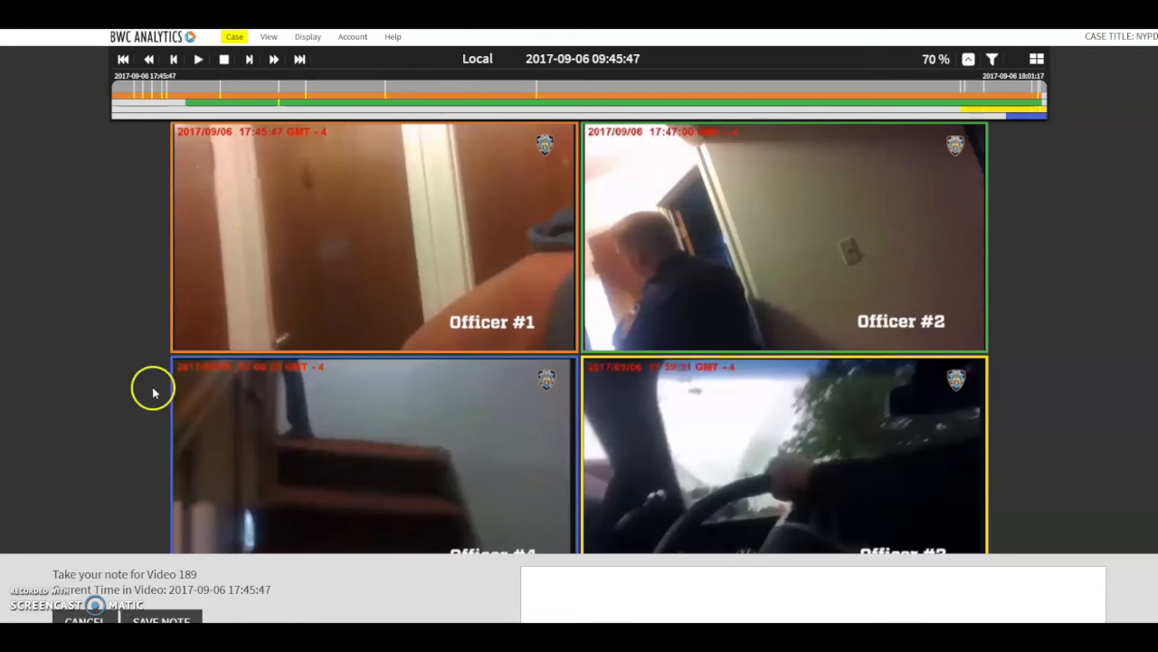
left_click(95, 617)
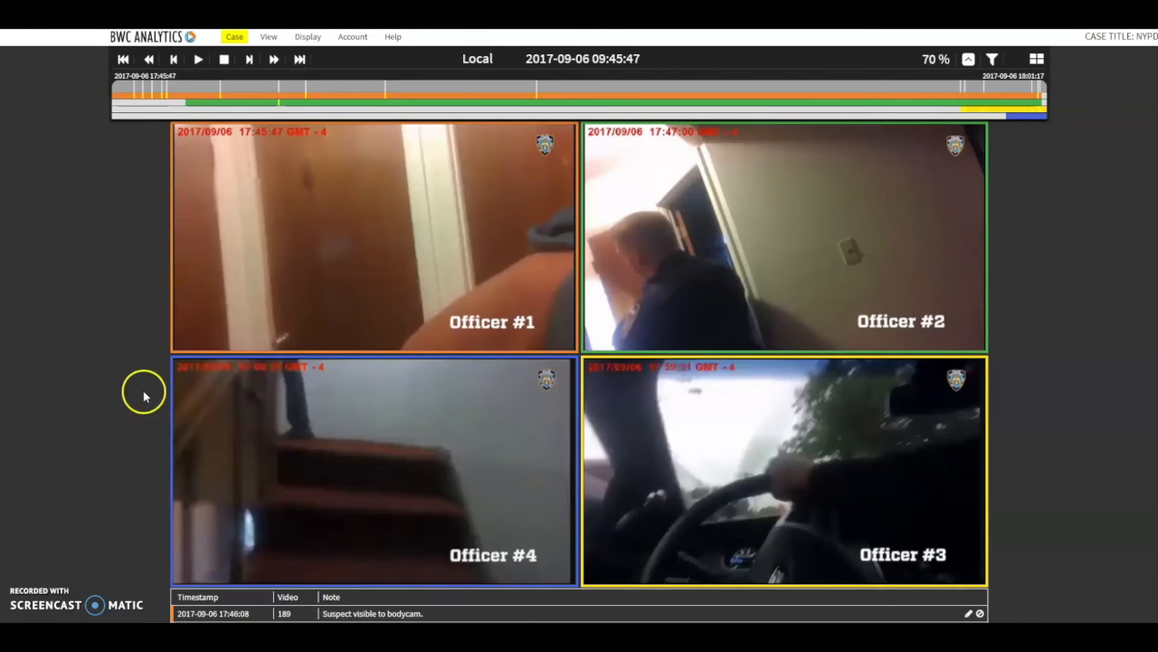
mouse_move(217, 330)
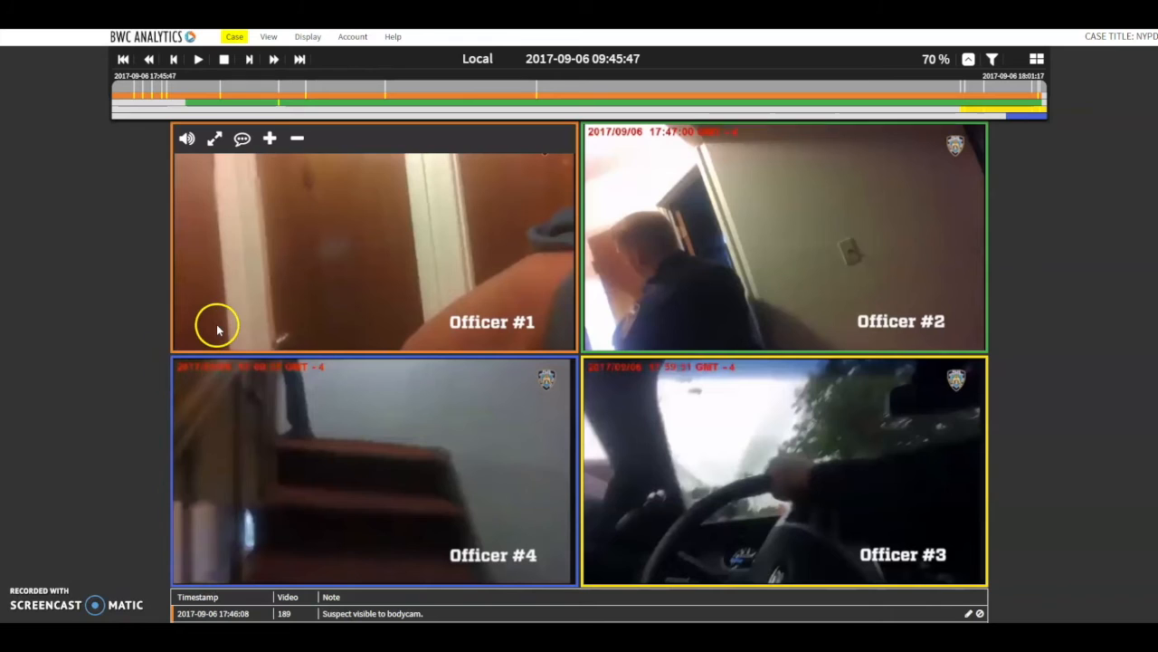
left_click(269, 173)
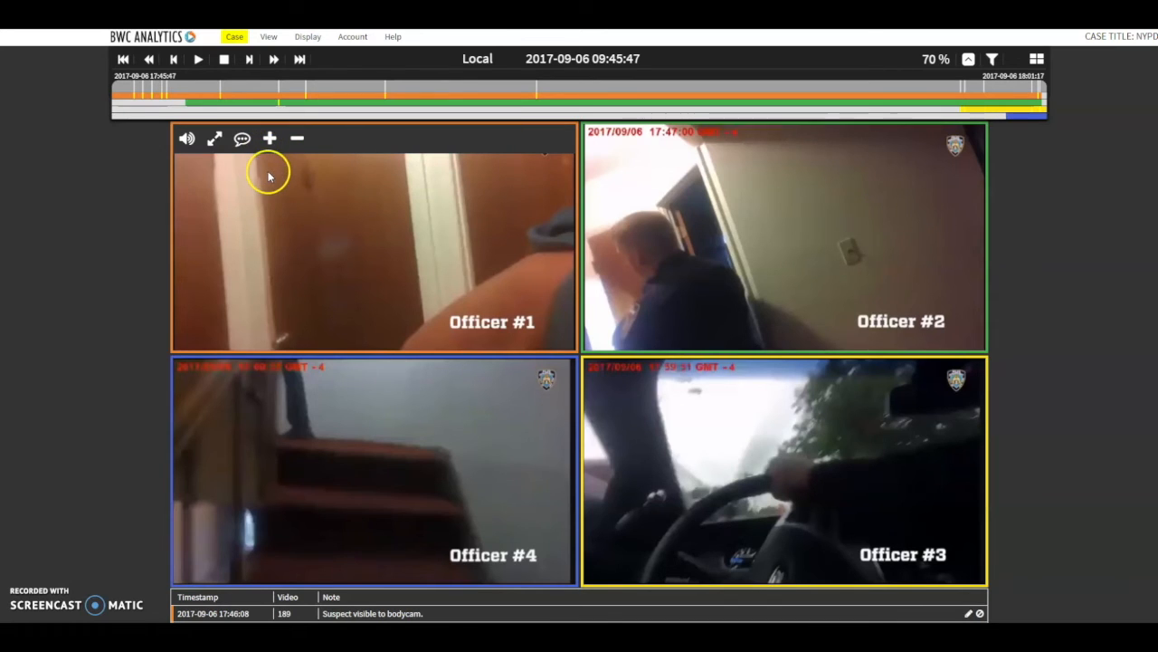